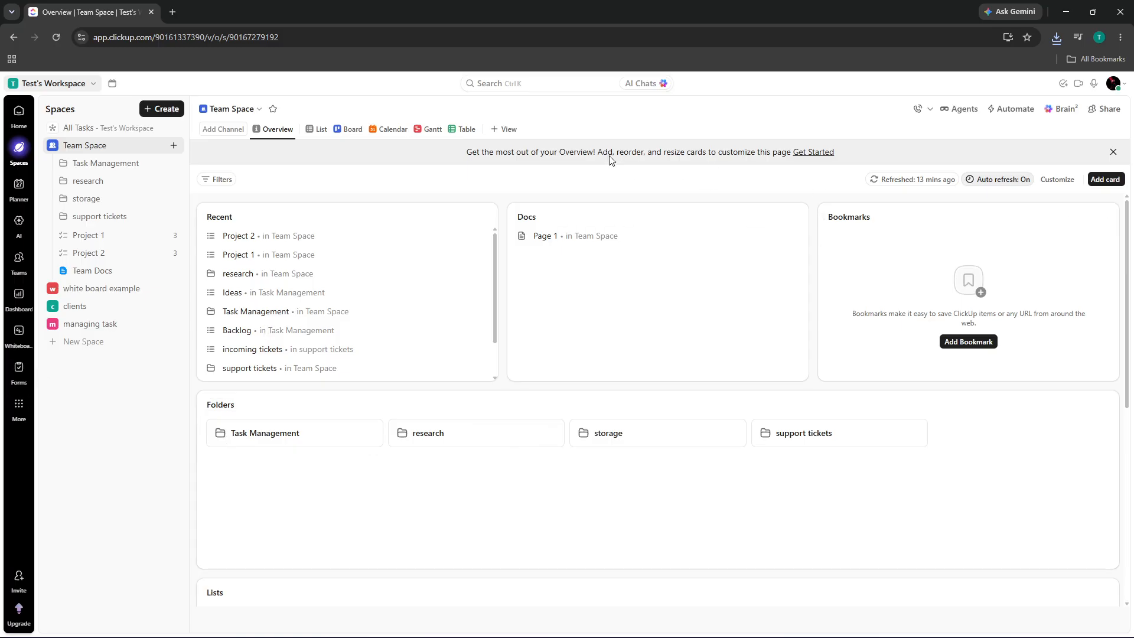
pyautogui.click(475, 37)
pyautogui.click(861, 109)
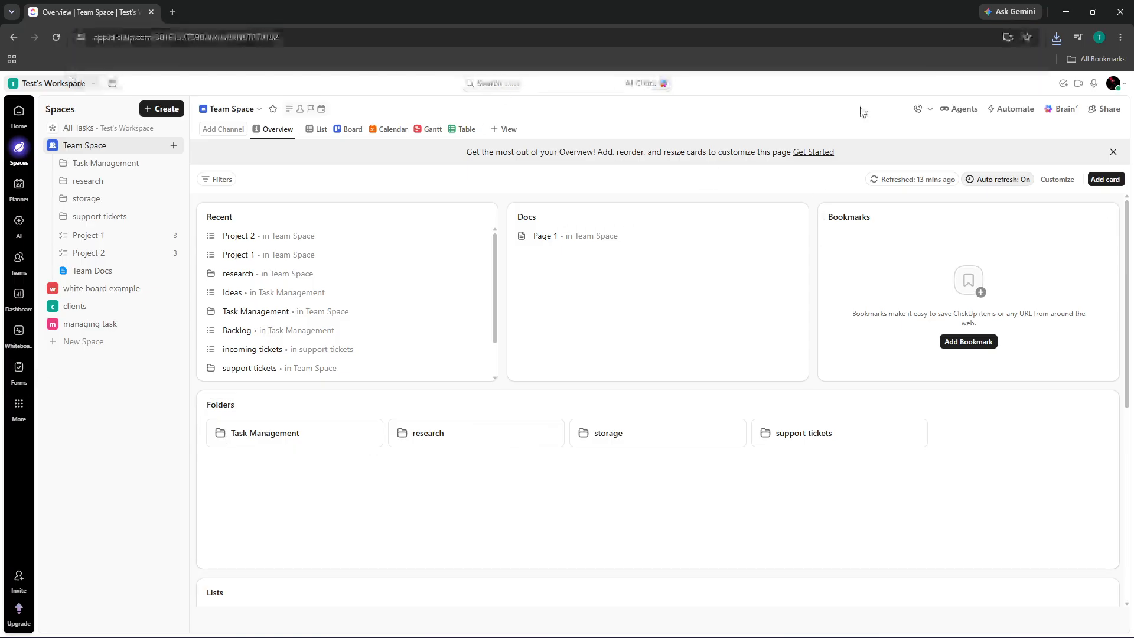
pyautogui.click(1115, 84)
pyautogui.click(734, 125)
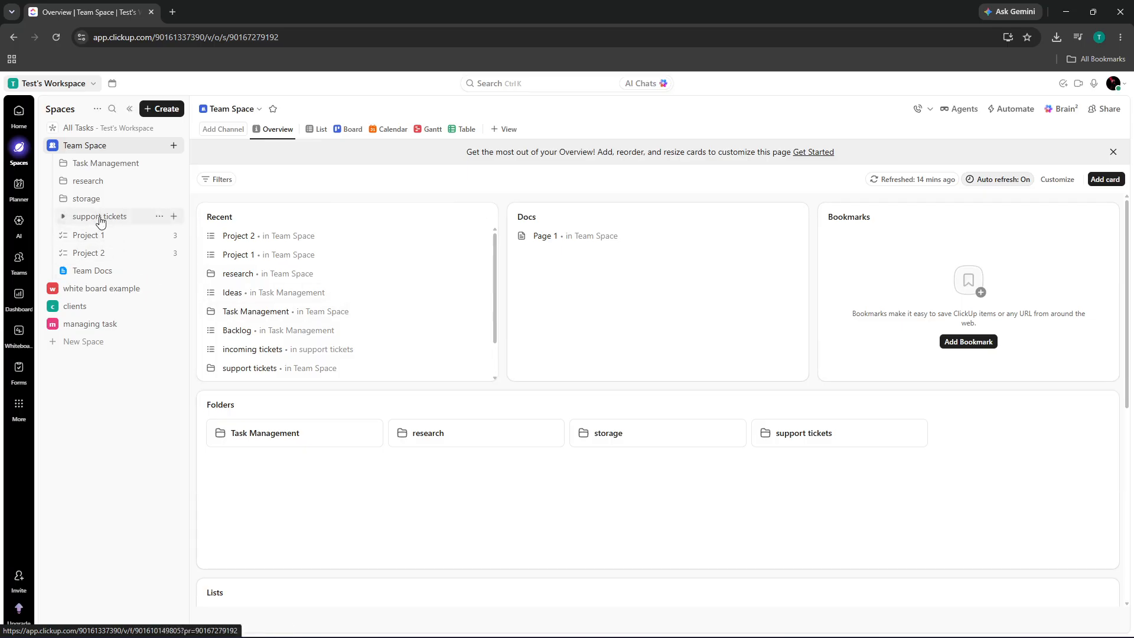
pyautogui.rightClick(108, 261)
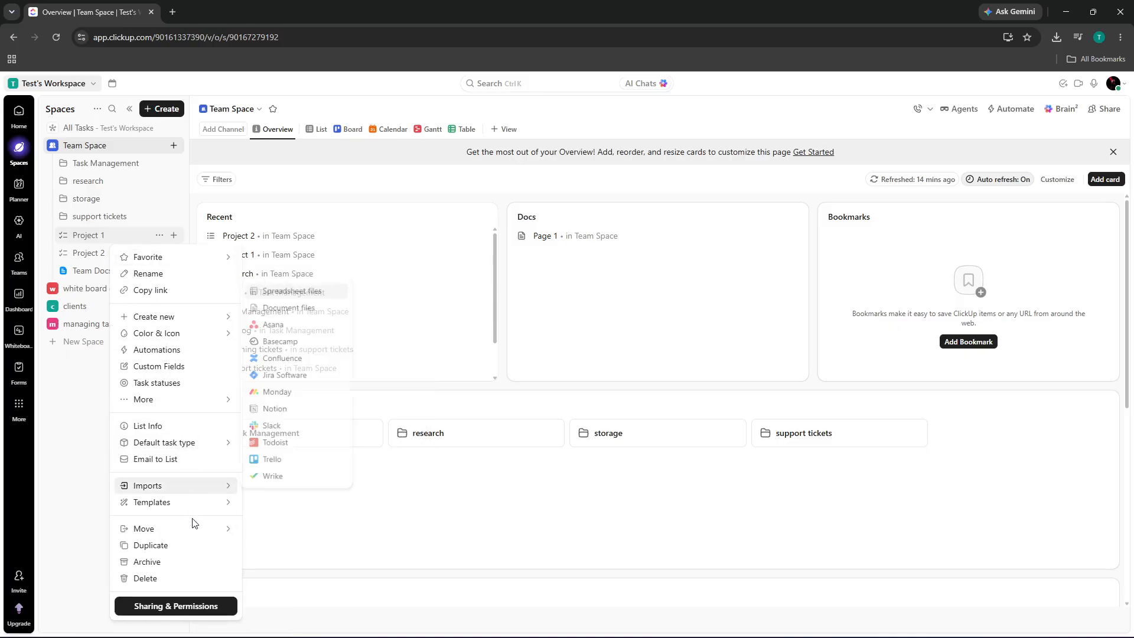
pyautogui.moveTo(200, 318)
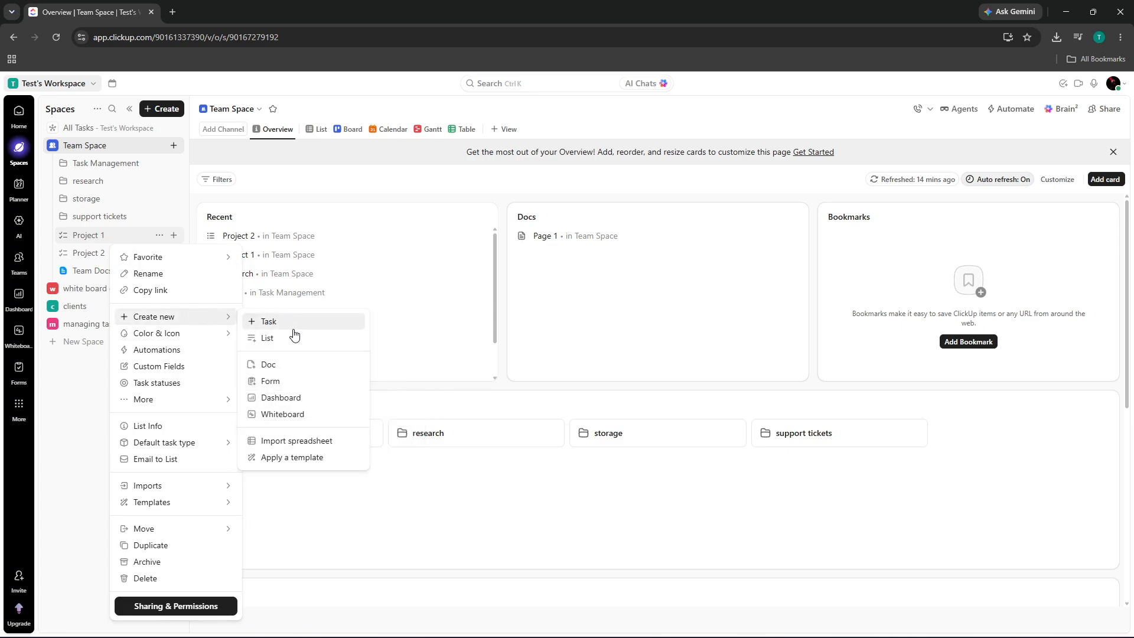
pyautogui.click(458, 320)
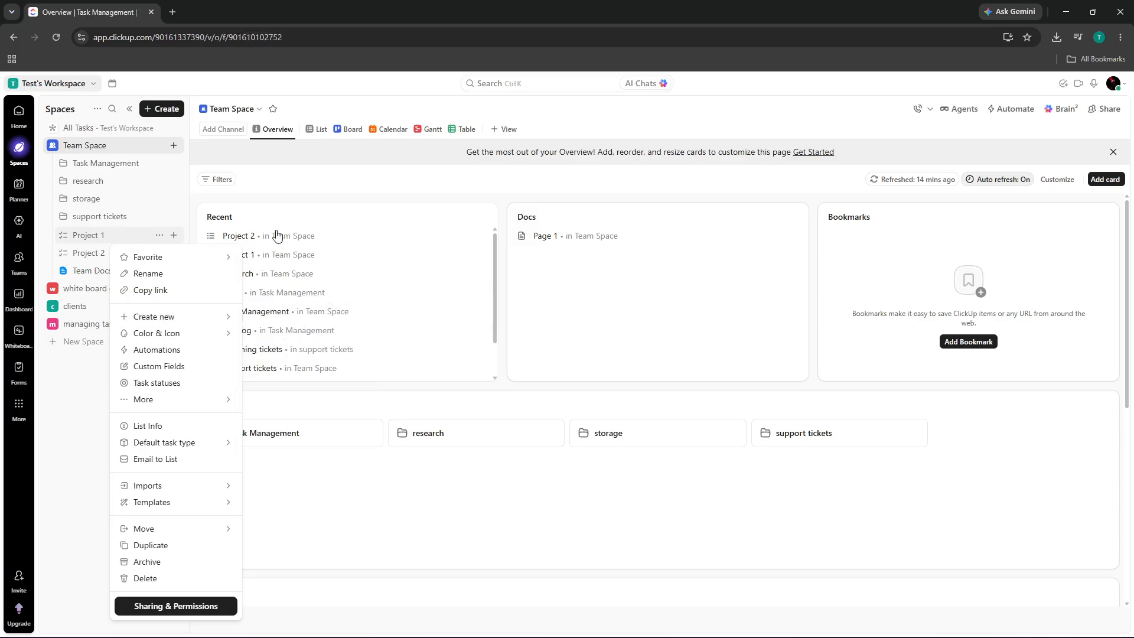
# Open the Backlog list in the Task Management folder and switch it to the Progress Board view.
pyautogui.click(223, 273)
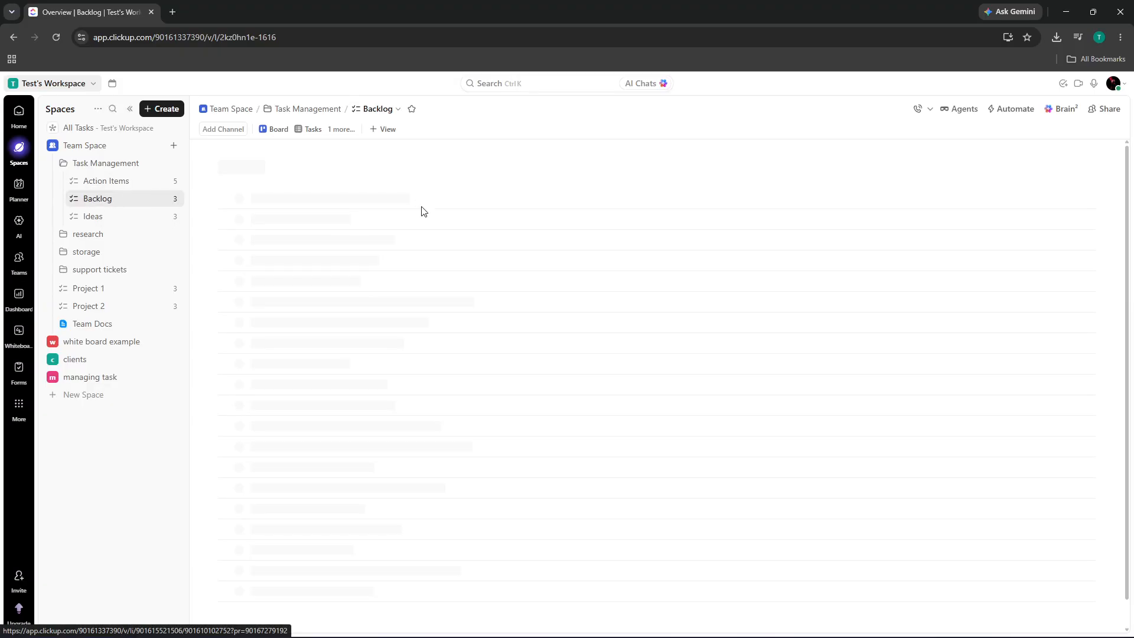
pyautogui.click(121, 205)
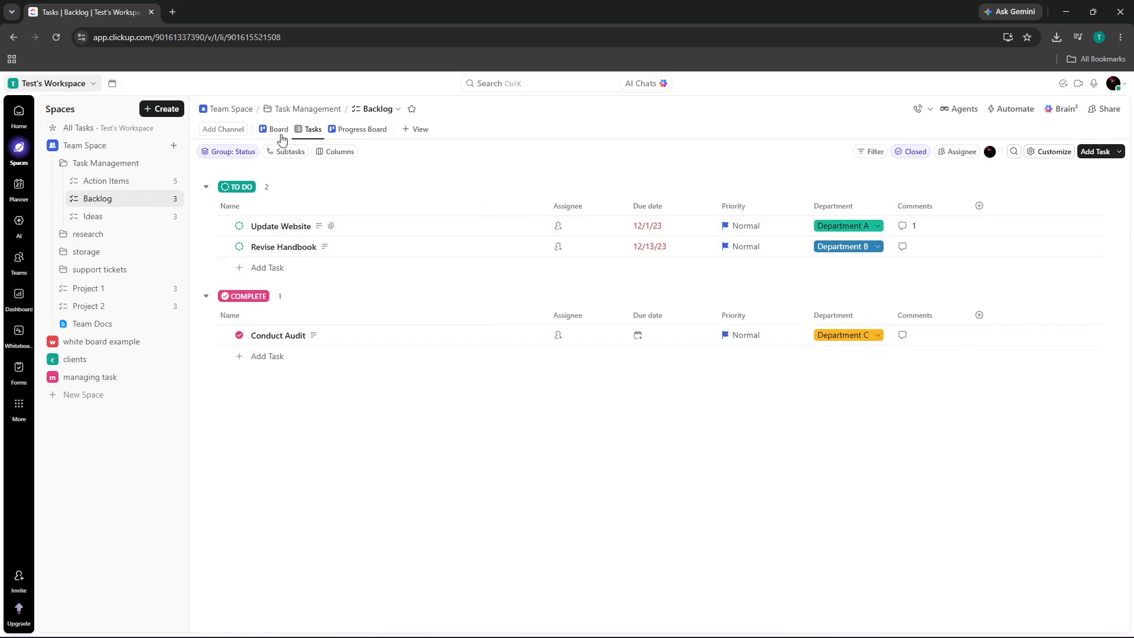
pyautogui.click(358, 131)
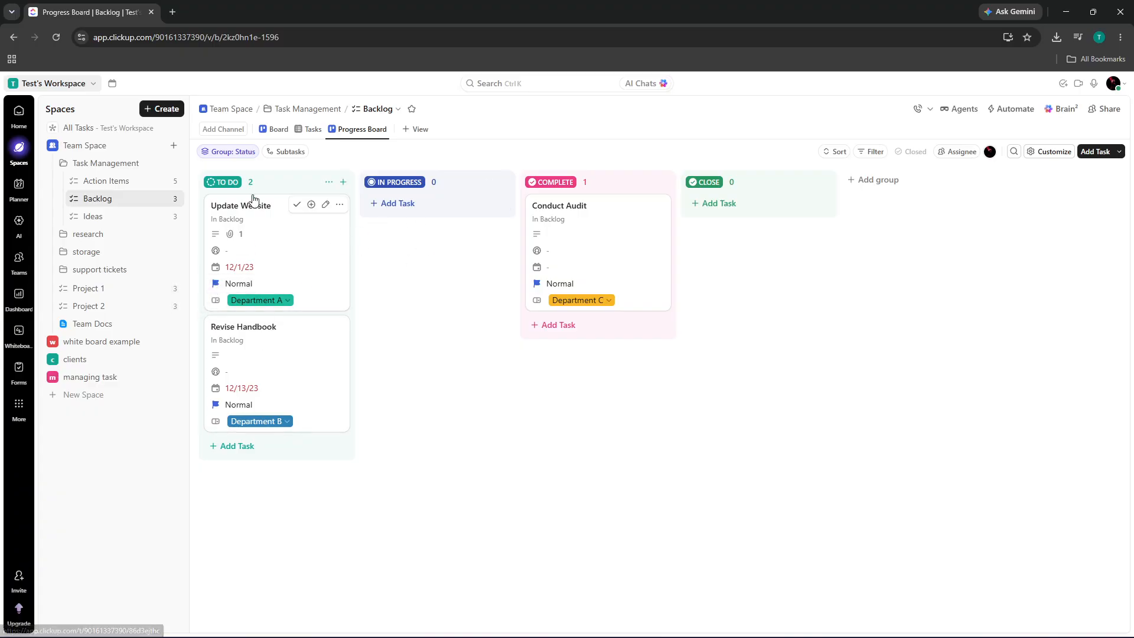
# Move the Update Website task to the In Progress column and the Revise Handbook task to the Close column.
pyautogui.moveTo(257, 208); pyautogui.dragTo(433, 204)
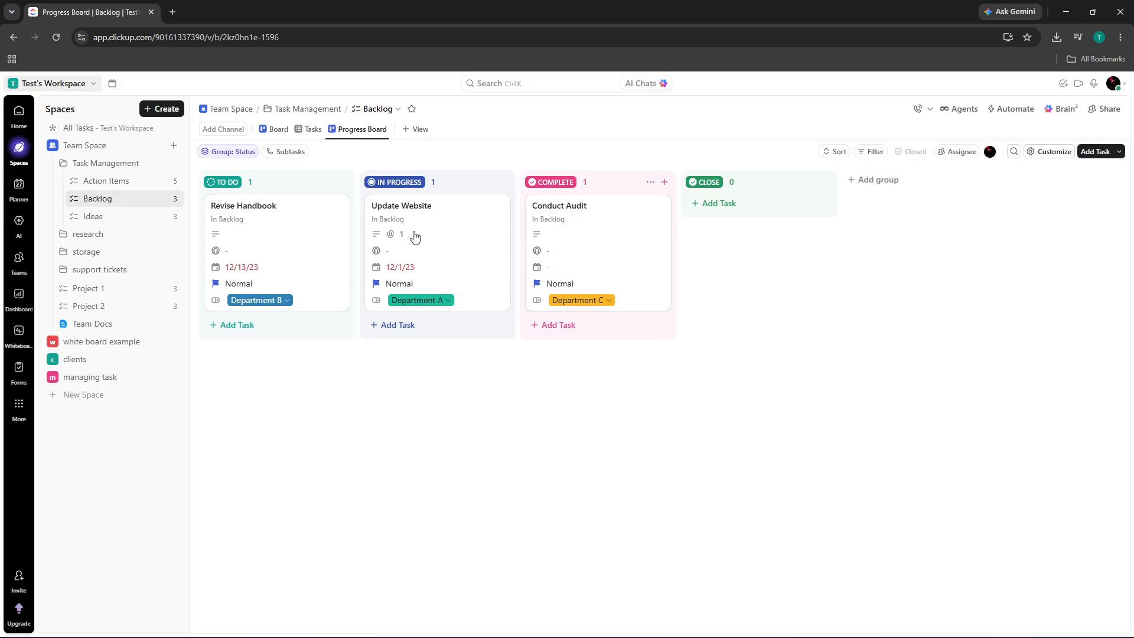
pyautogui.moveTo(256, 228); pyautogui.dragTo(794, 260)
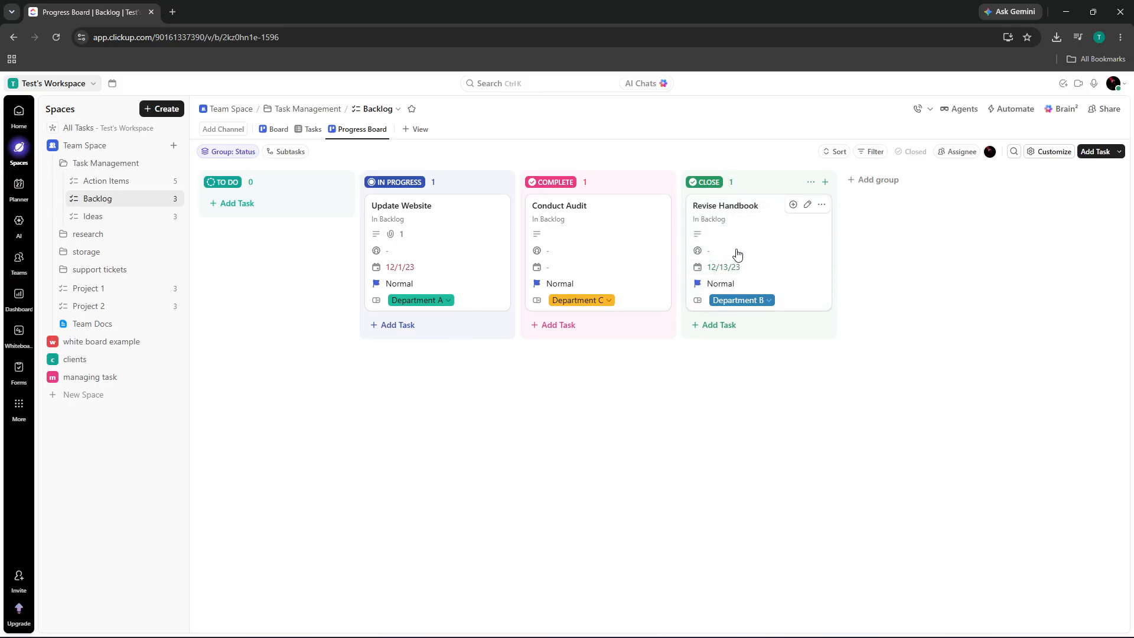
# Open the Conduct Audit task to examine its details and activity, and return to the board.
pyautogui.click(626, 240)
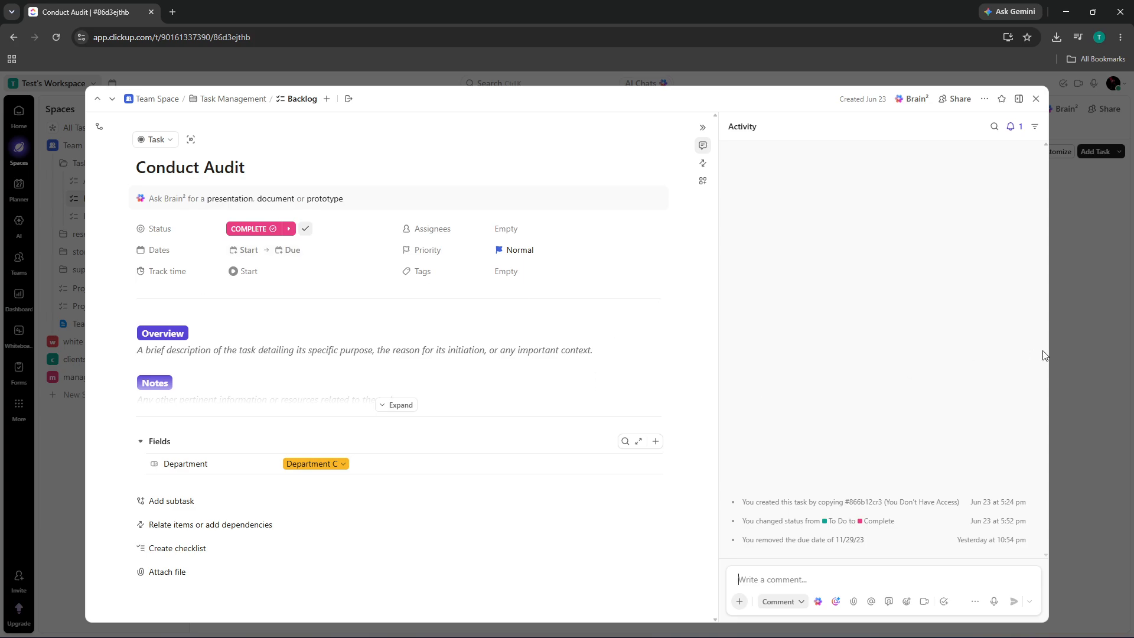
pyautogui.click(1061, 328)
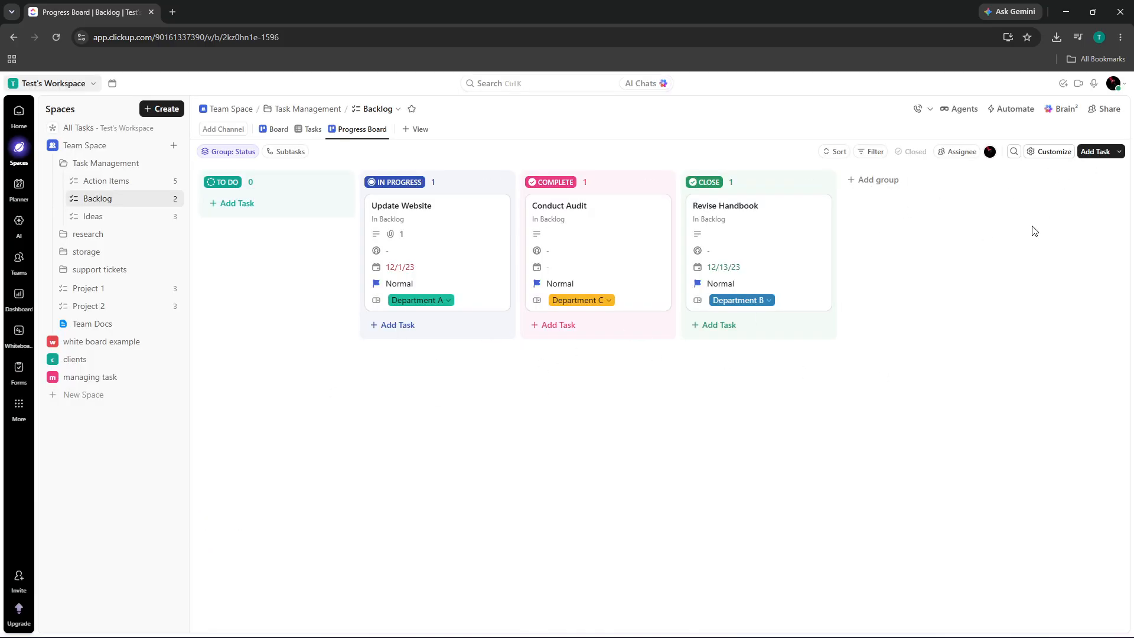
# Customize the Progress Board view so its task cards show the Time tracked field.
pyautogui.click(1050, 152)
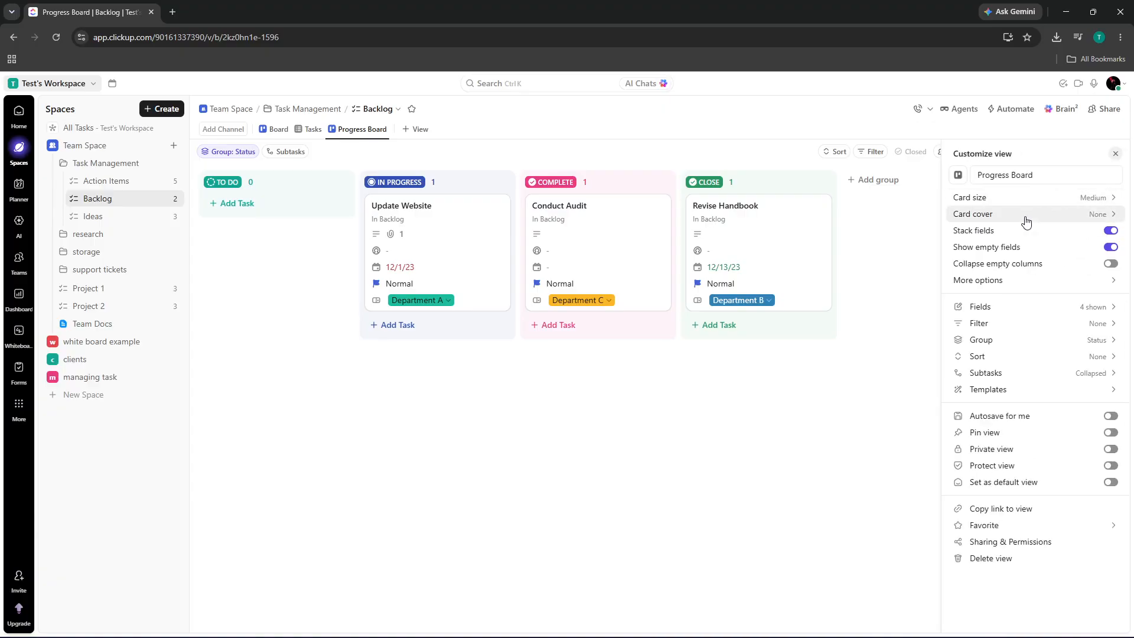
pyautogui.click(1006, 392)
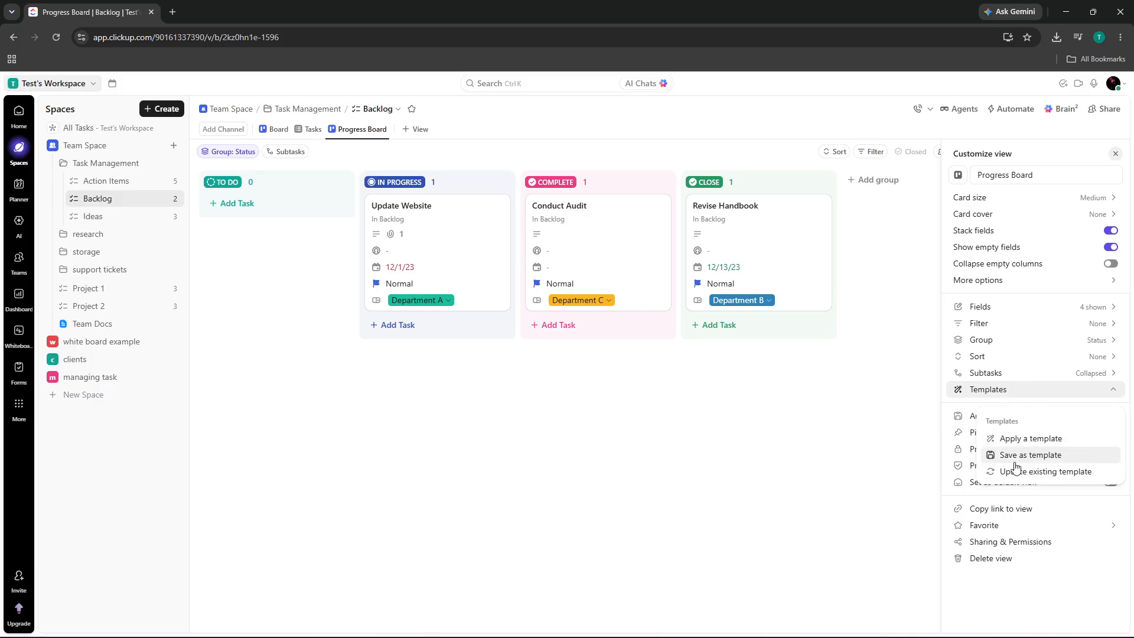
pyautogui.click(879, 443)
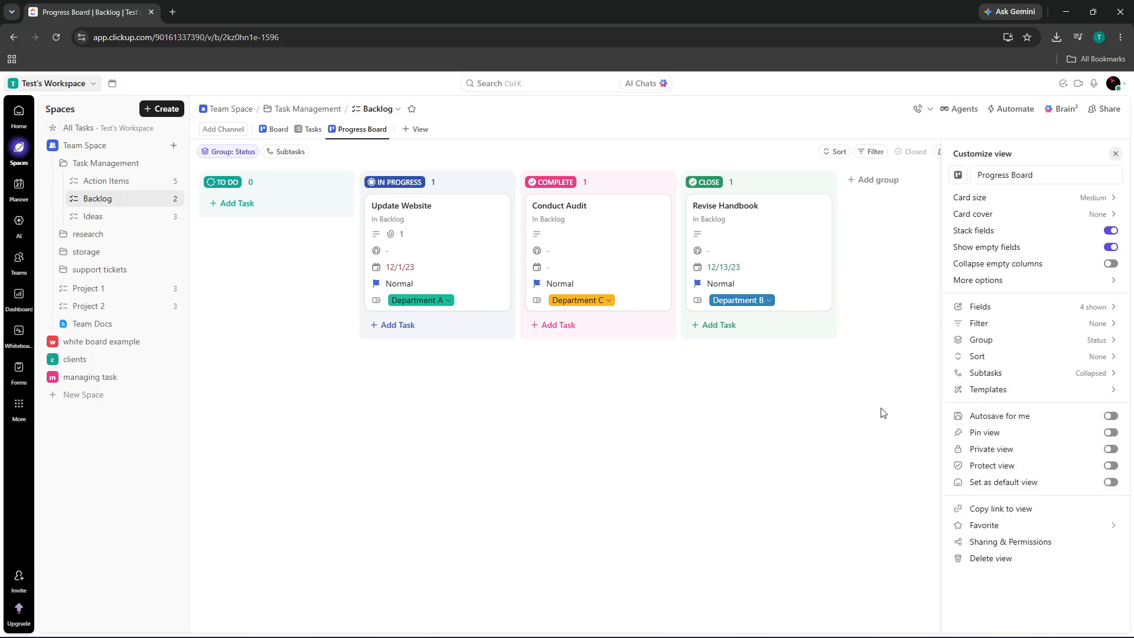
pyautogui.click(1003, 391)
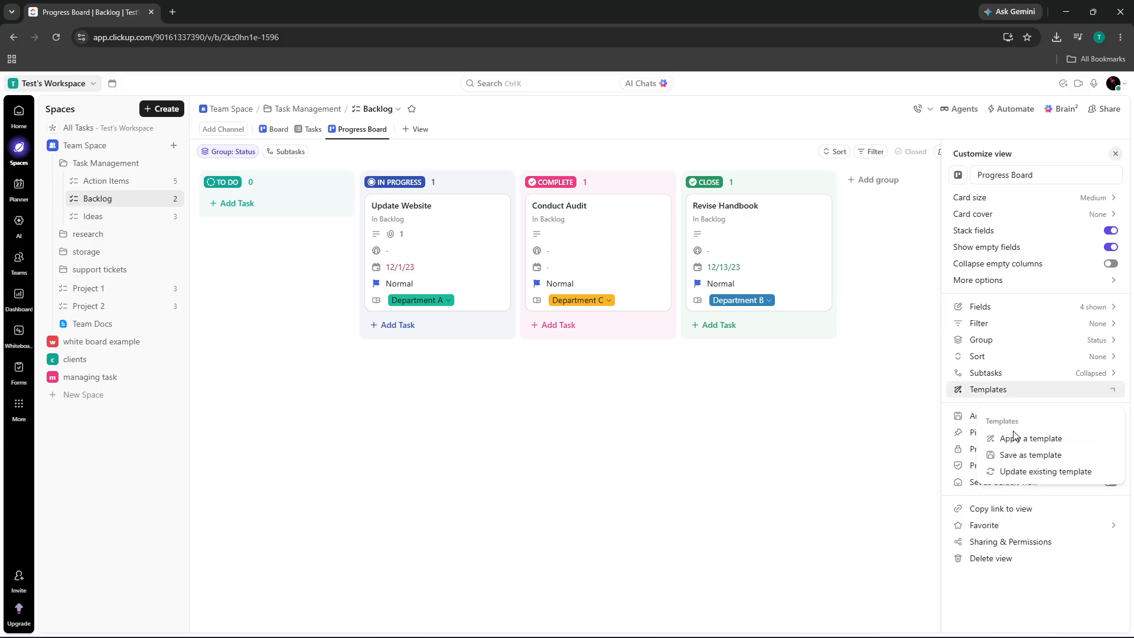
pyautogui.click(738, 438)
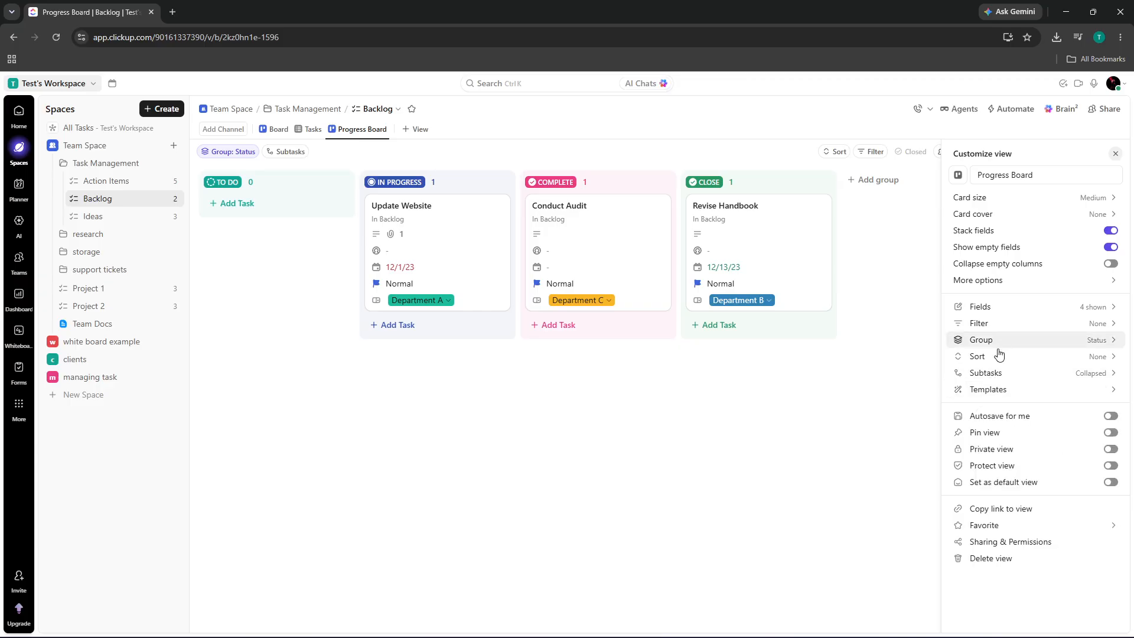
pyautogui.click(1003, 307)
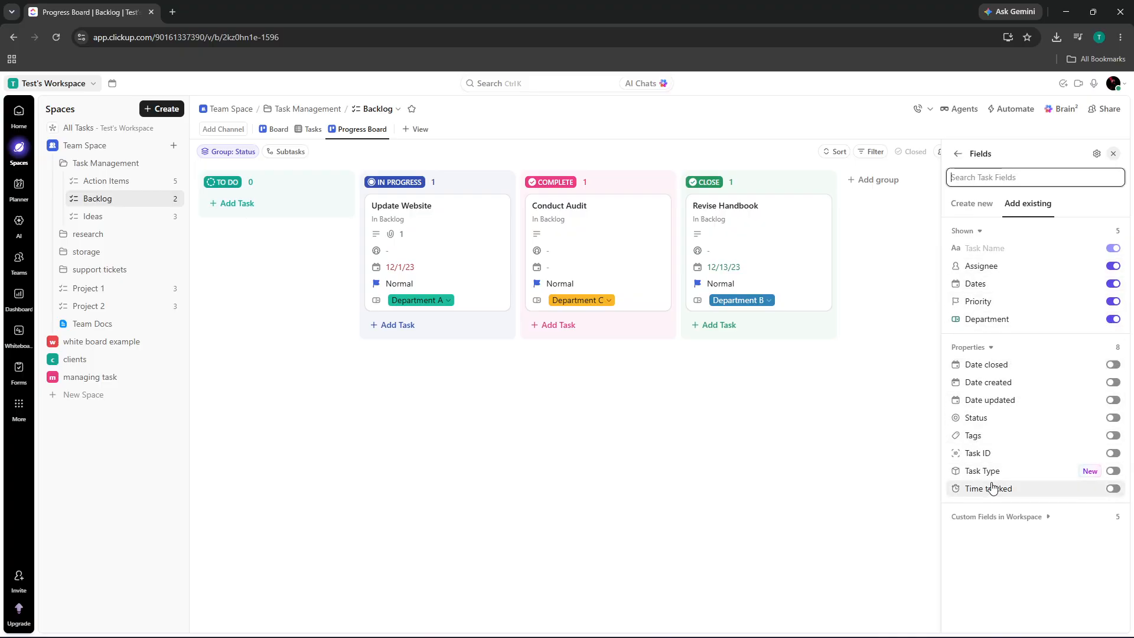
pyautogui.click(1114, 489)
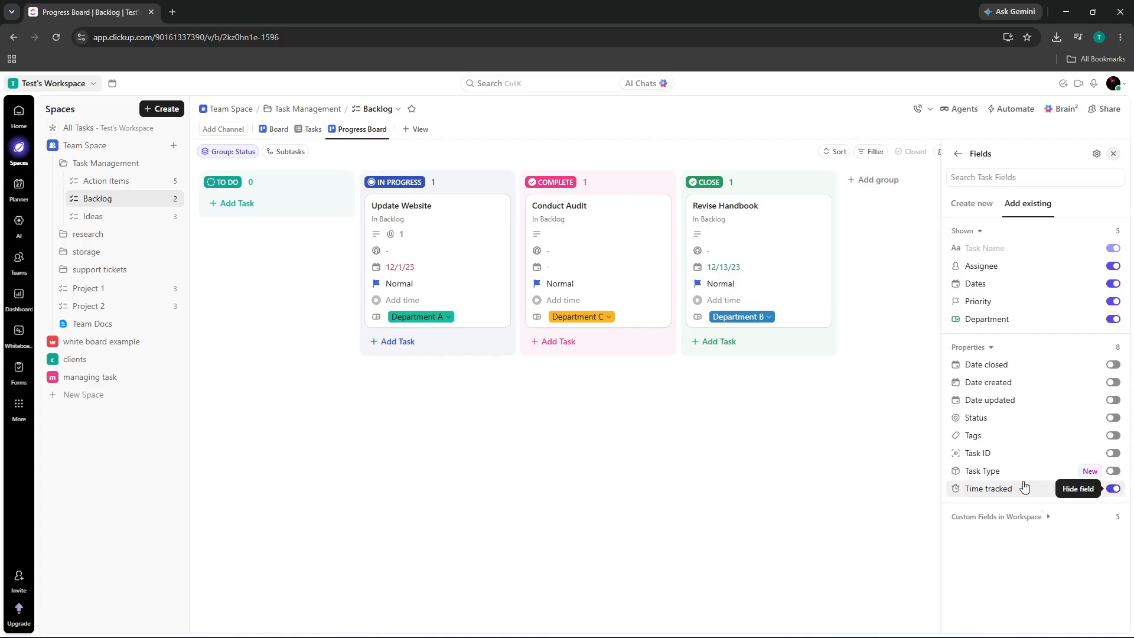
pyautogui.click(828, 450)
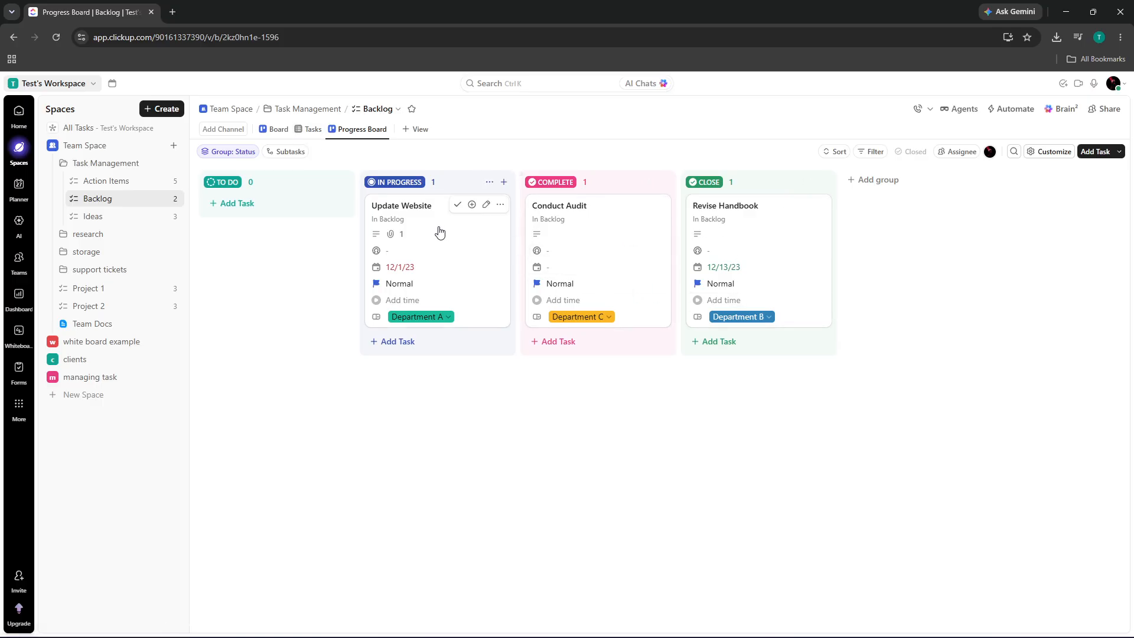
# Add a List view to the Backlog list, keeping its default settings.
pyautogui.click(422, 130)
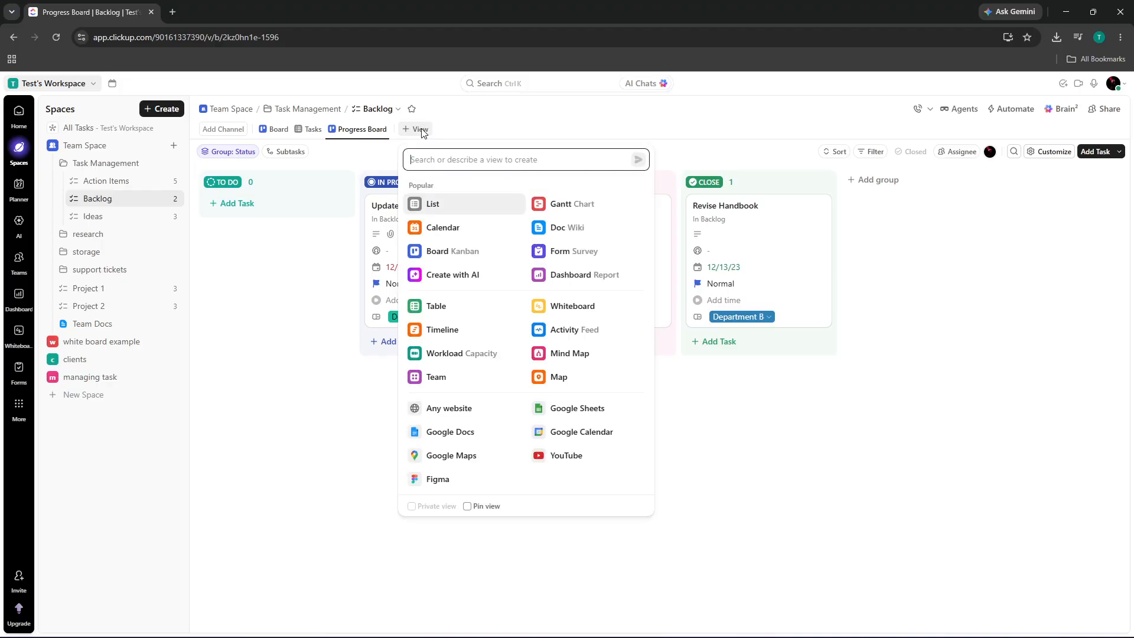
pyautogui.click(479, 207)
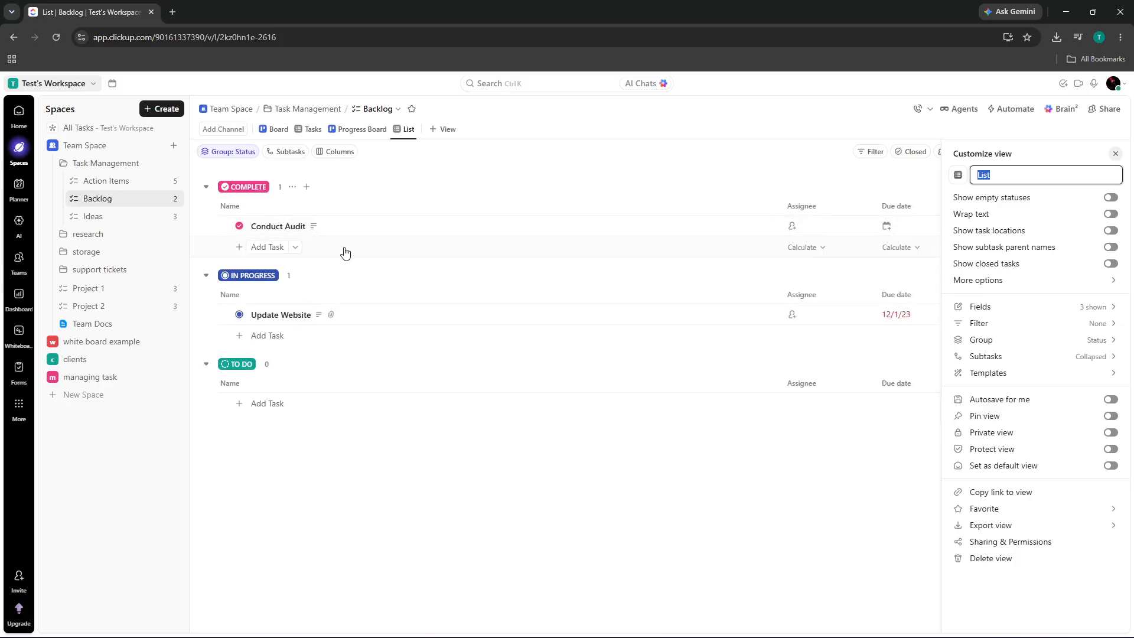
pyautogui.click(1115, 154)
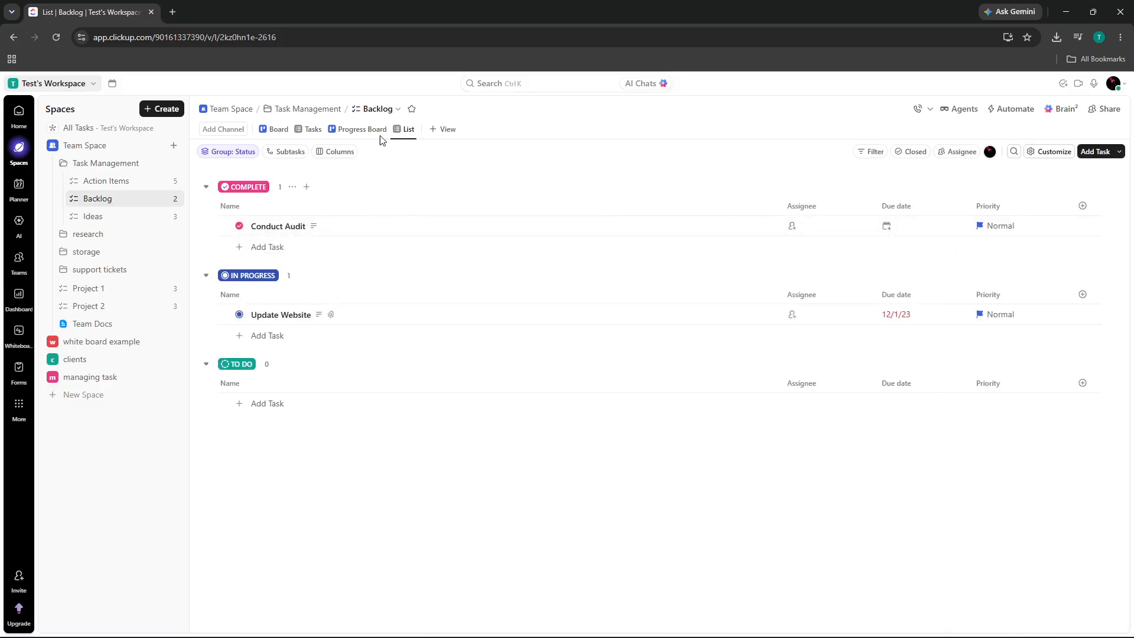
# Look through the Backlog's Progress Board, Tasks and Board views to compare their layouts.
pyautogui.click(365, 129)
pyautogui.click(310, 130)
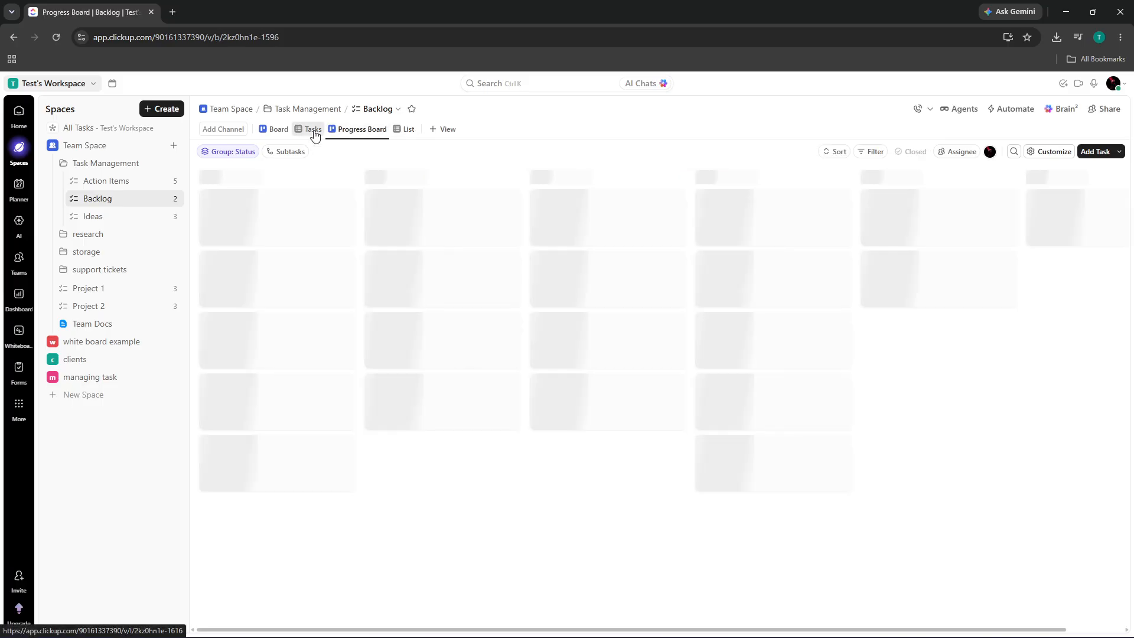
pyautogui.click(274, 129)
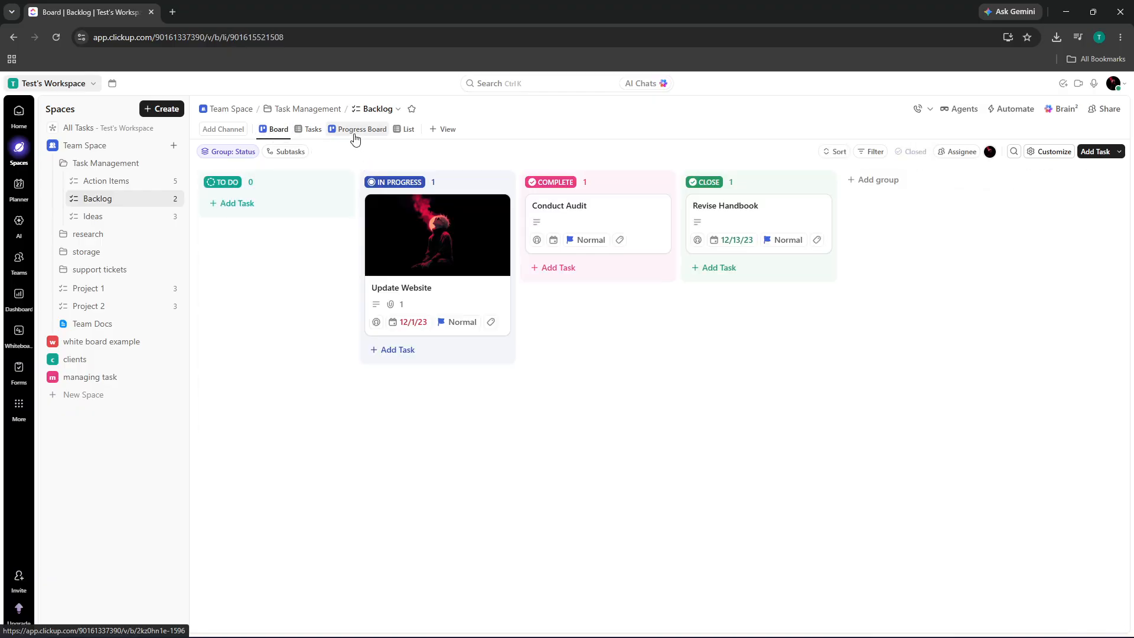
pyautogui.click(353, 135)
# Archive the Revise Handbook task from the Close column of the Backlog's Board view.
pyautogui.click(274, 129)
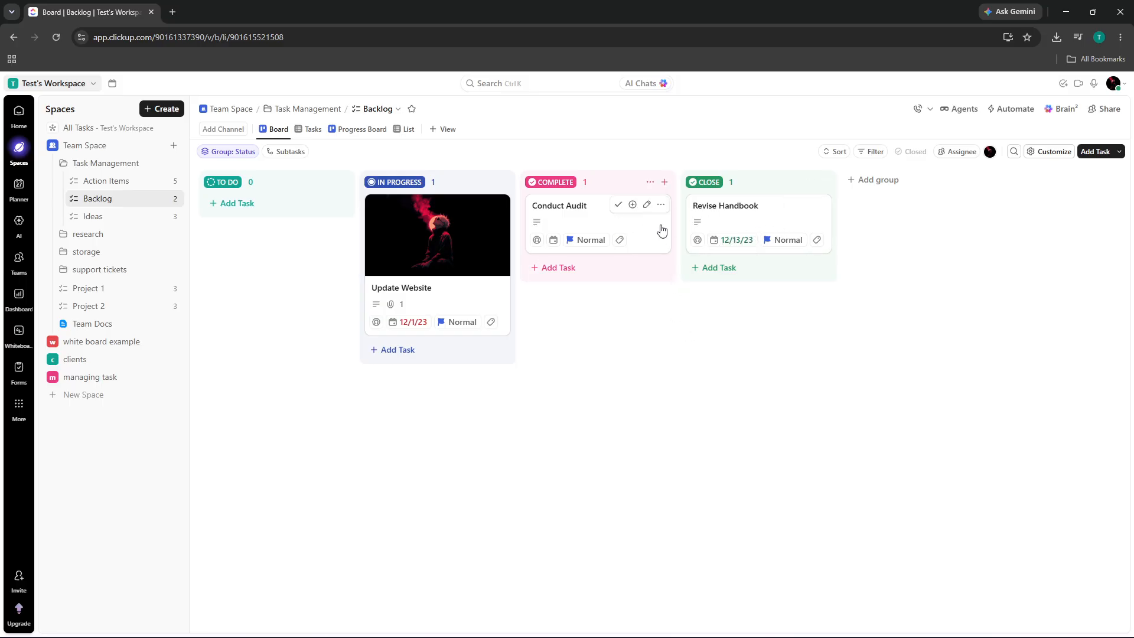
pyautogui.rightClick(775, 222)
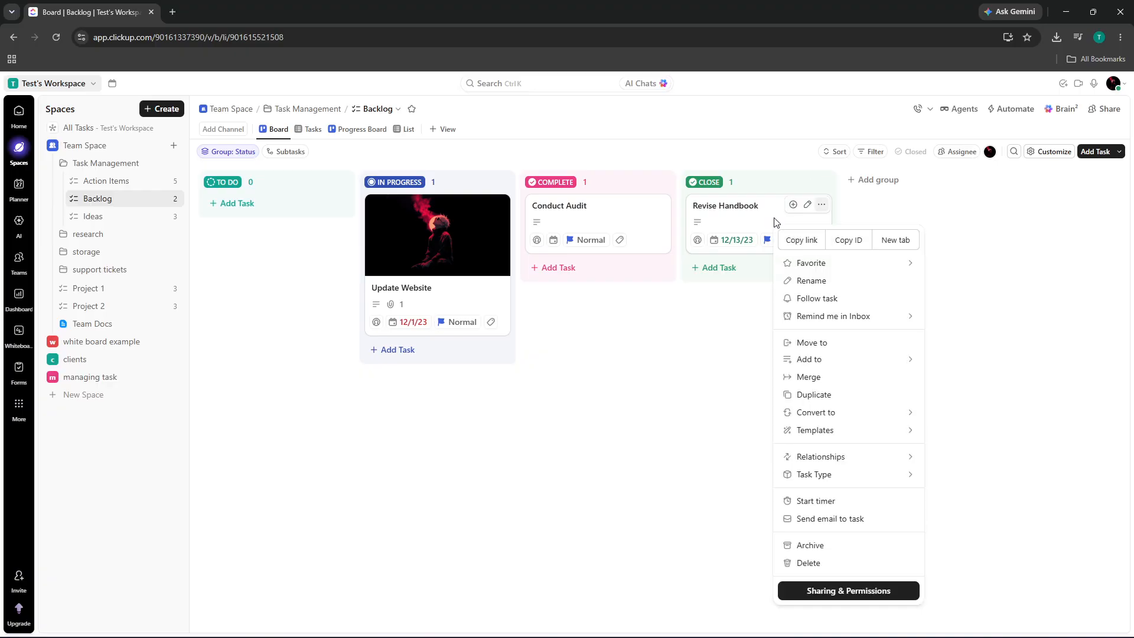
pyautogui.moveTo(874, 322)
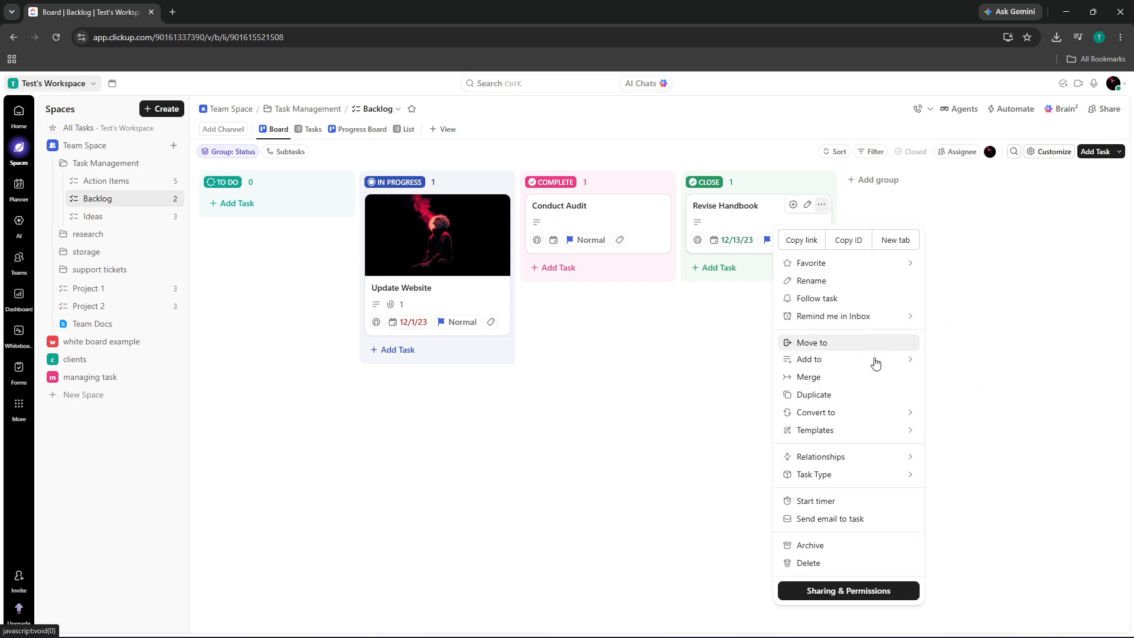
pyautogui.moveTo(874, 360)
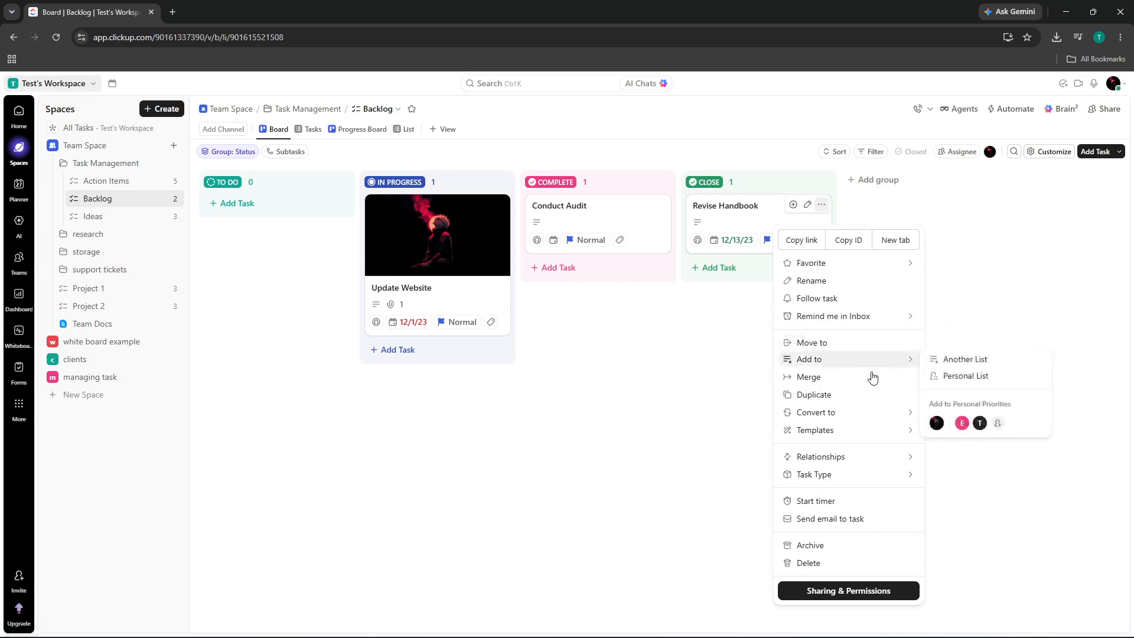
pyautogui.click(816, 546)
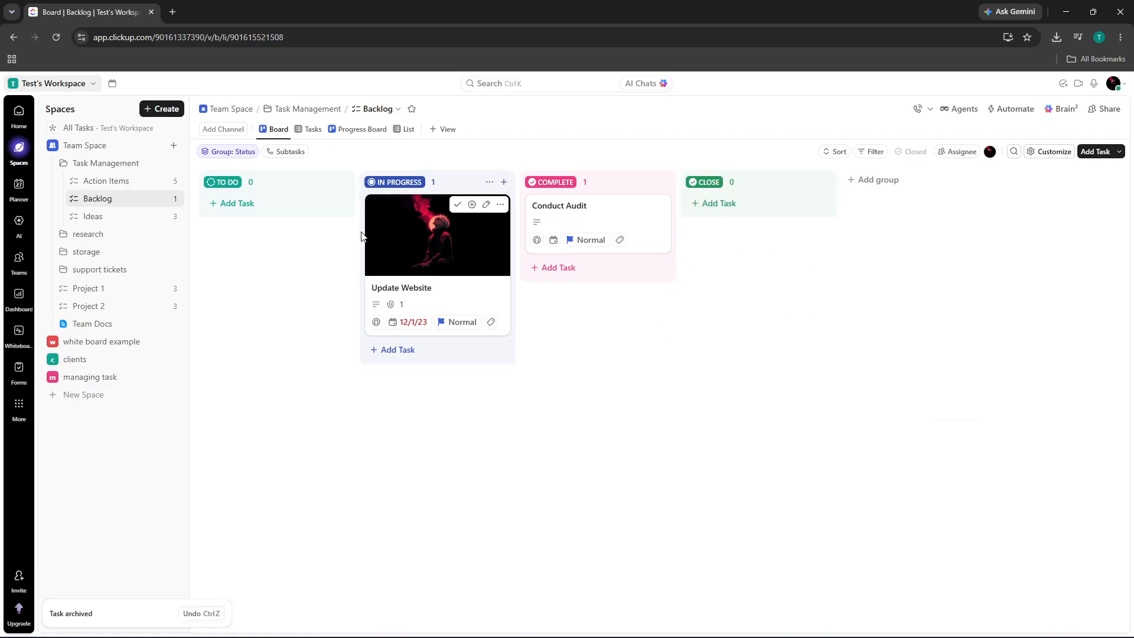
# Switch the Backlog list to its Tasks view.
pyautogui.click(377, 109)
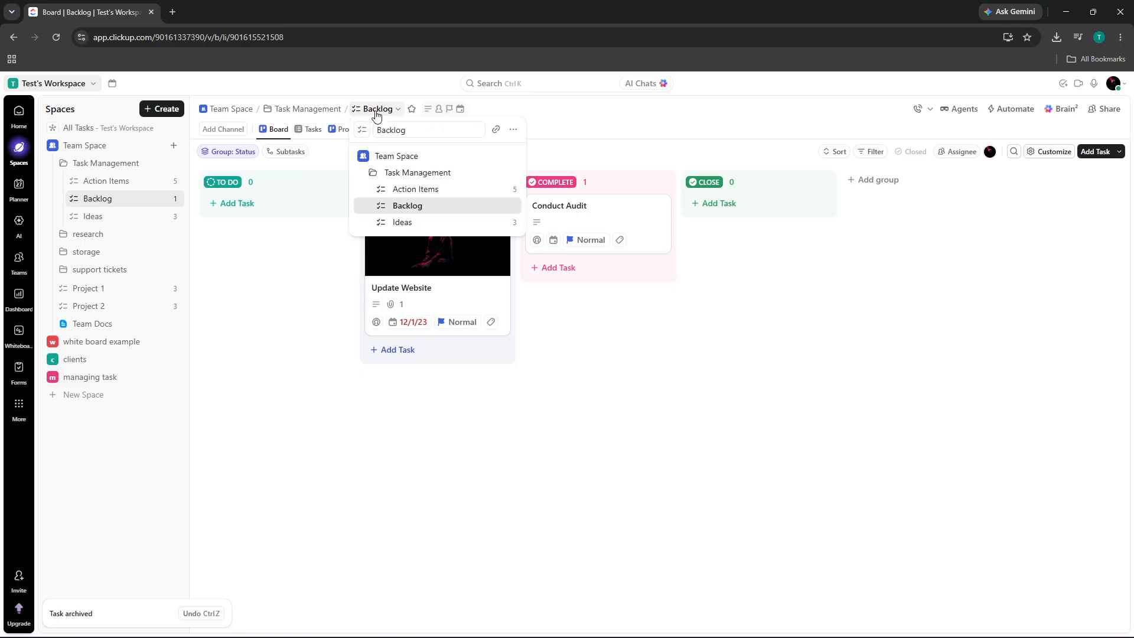
pyautogui.click(260, 267)
pyautogui.click(310, 129)
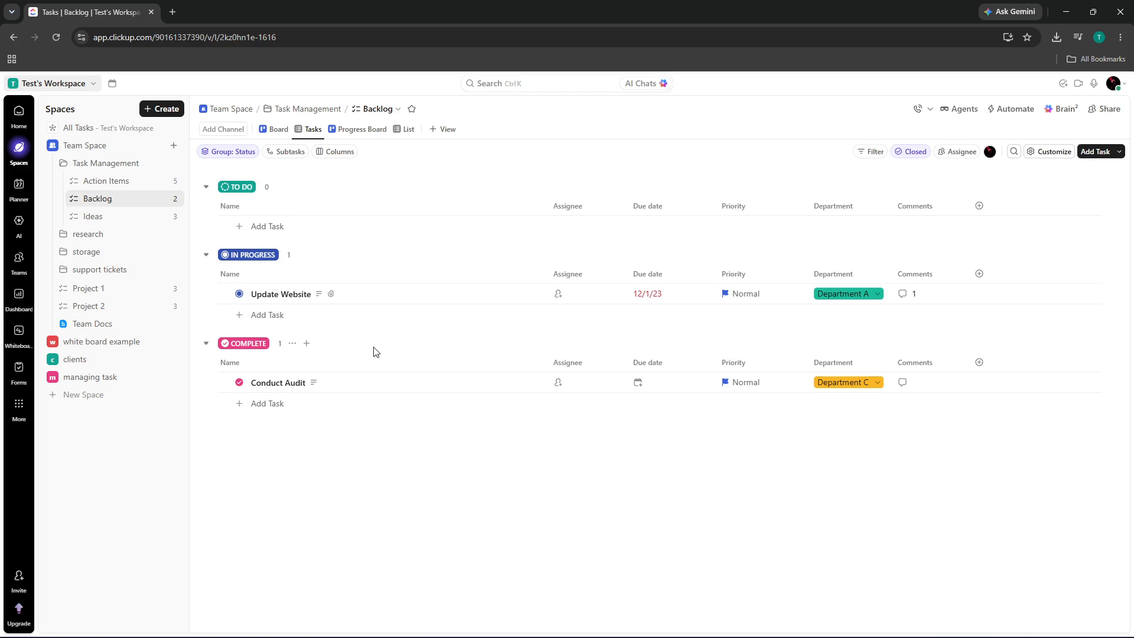
# Go to the Home area of the workspace.
pyautogui.click(21, 121)
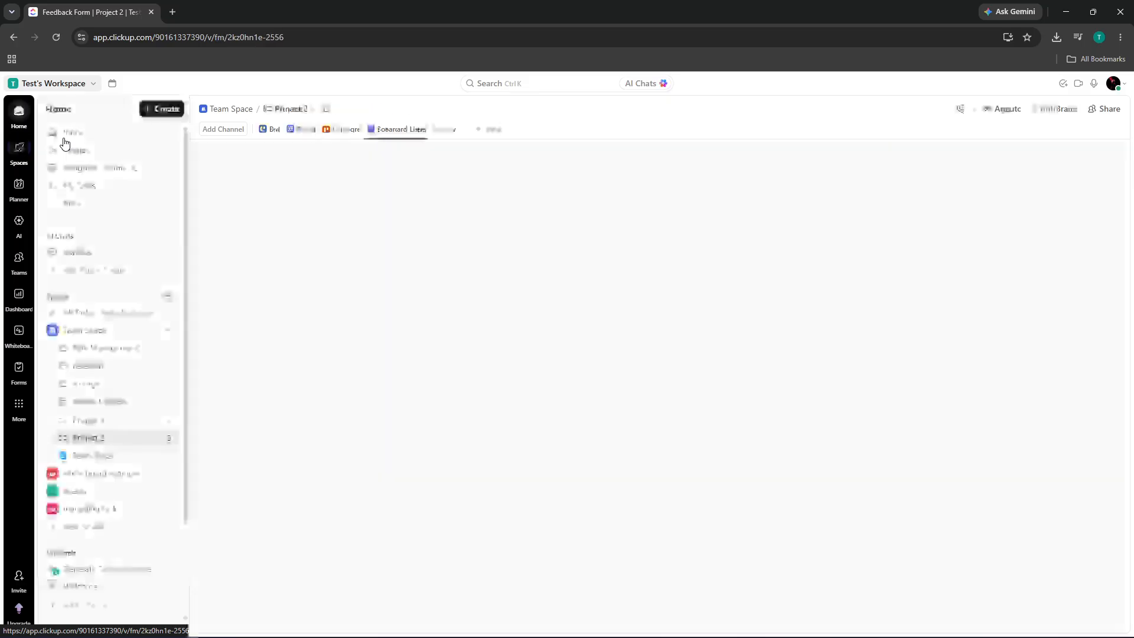